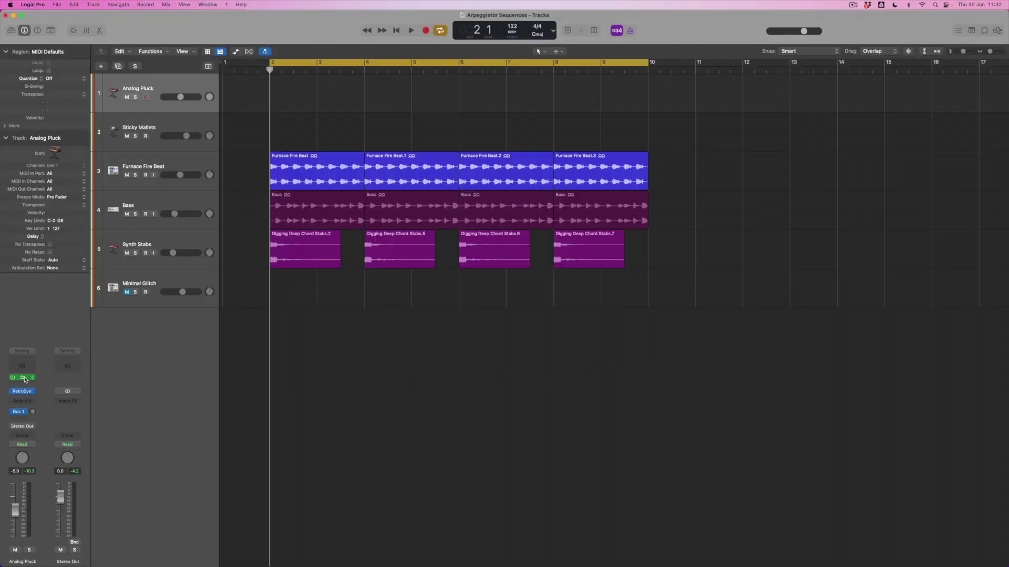
# Open the Arpeggiator from the Arp MIDI FX slot on the Analog Pluck channel strip.
pyautogui.click(24, 377)
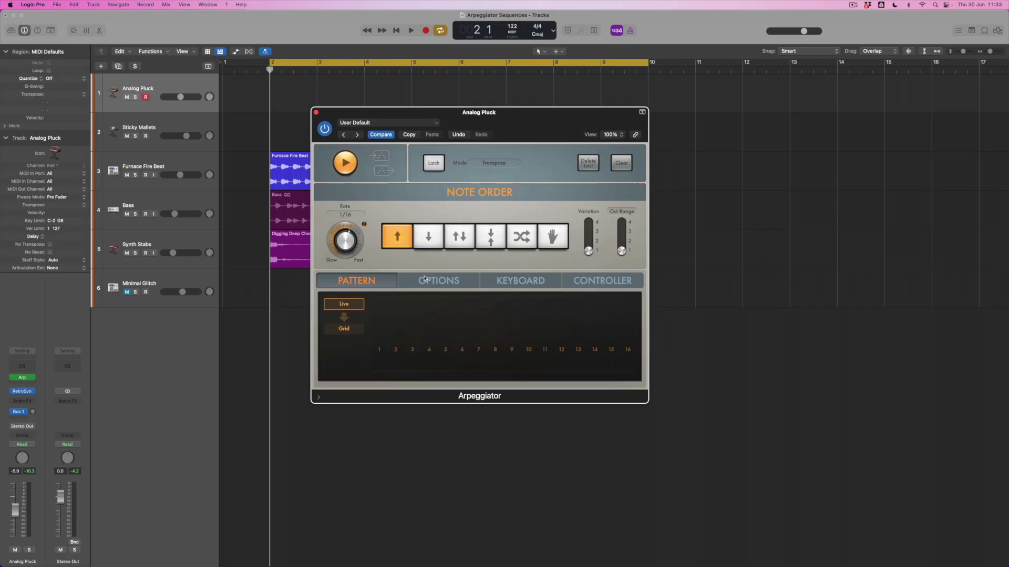
# Audition Down, Up/Down and Up note orders, settling on Up/Down for the Analog Pluck arpeggio.
pyautogui.click(428, 238)
pyautogui.click(460, 237)
pyautogui.click(398, 238)
pyautogui.click(435, 242)
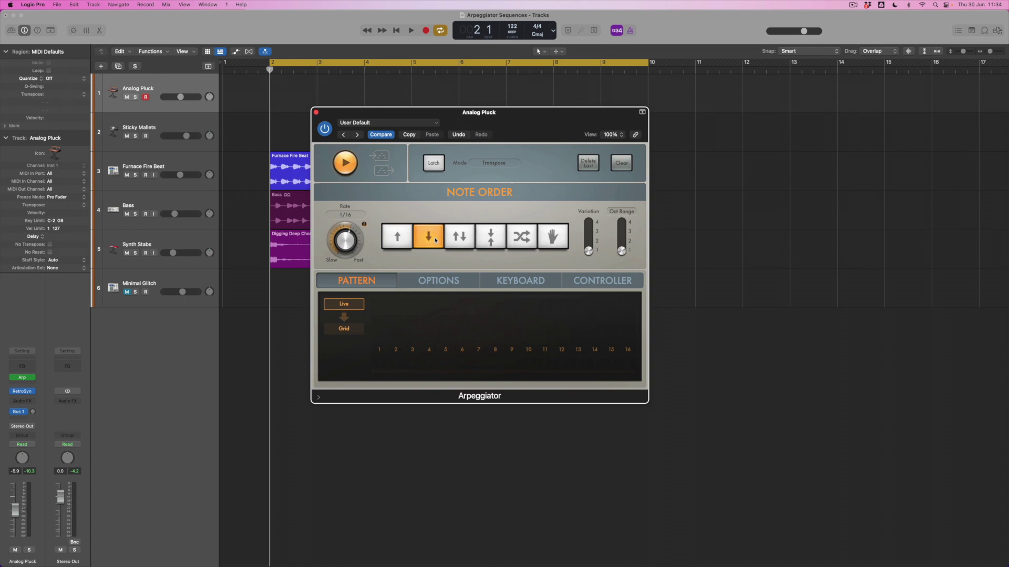
pyautogui.click(463, 241)
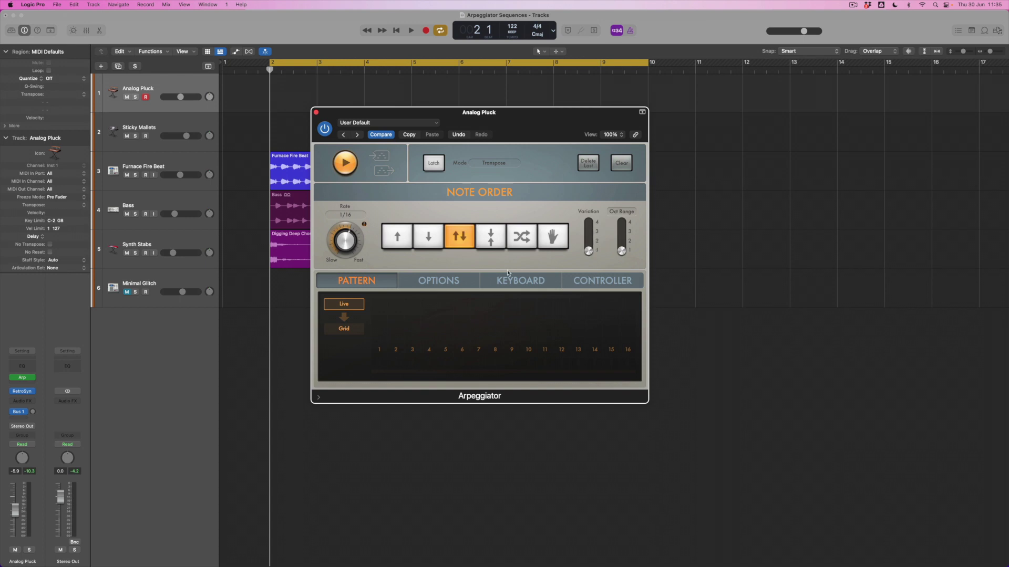
# Switch the Analog Pluck arpeggio's note order back to Up.
pyautogui.click(397, 238)
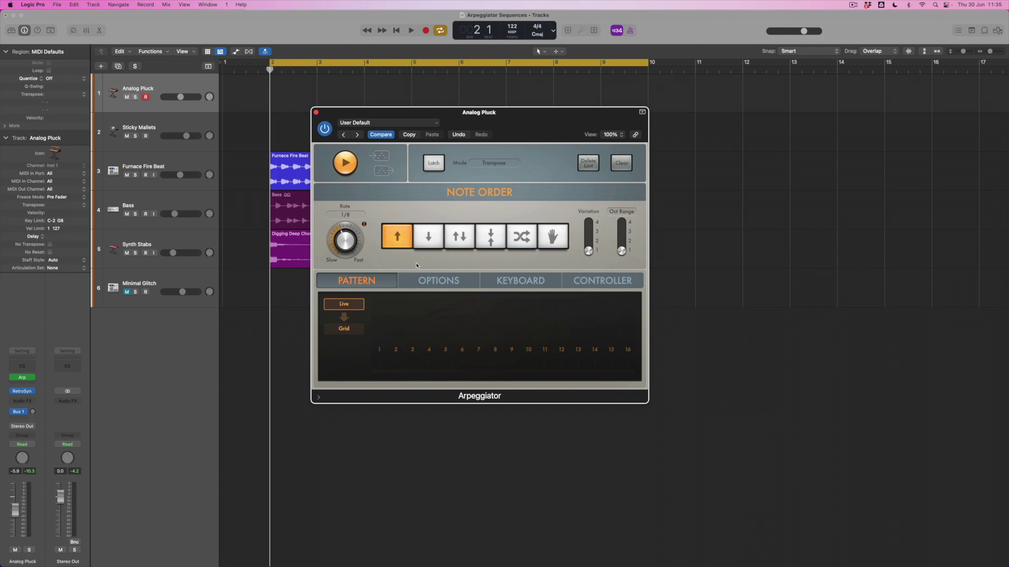
# Switch the Arpeggiator pattern to Grid and draw eight steps with varying heights.
pyautogui.click(346, 331)
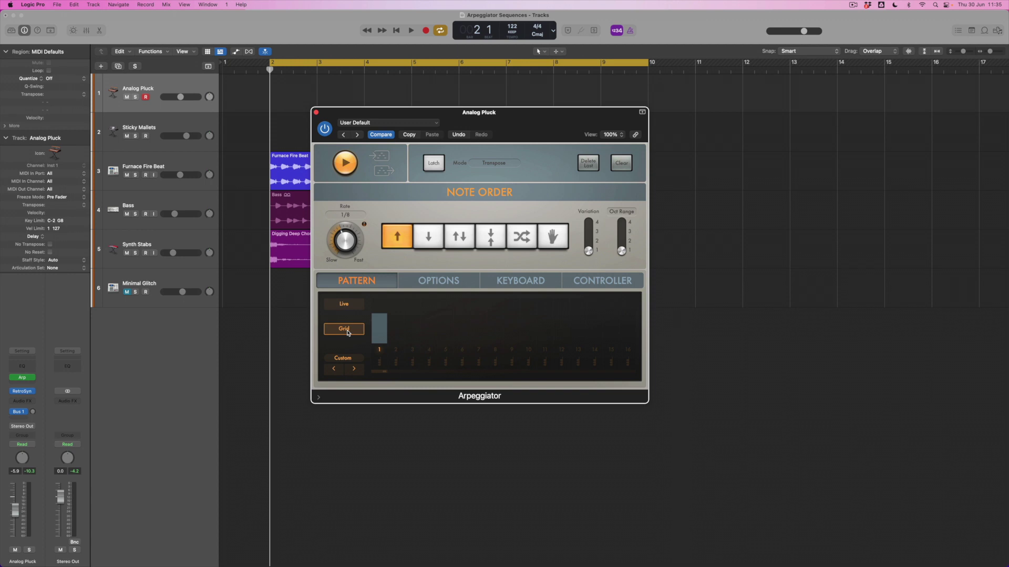
pyautogui.moveTo(379, 320)
pyautogui.mouseDown()
pyautogui.moveTo(380, 339)
pyautogui.moveTo(382, 306)
pyautogui.mouseUp()
pyautogui.moveTo(382, 307); pyautogui.dragTo(493, 347)
pyautogui.click(445, 339)
pyautogui.click(463, 341)
pyautogui.click(495, 337)
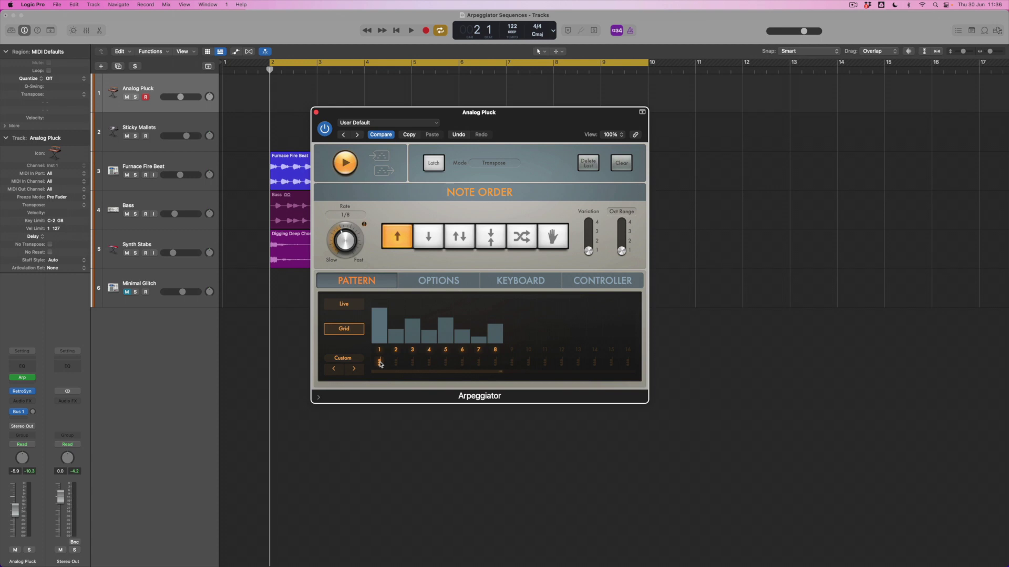
# Light extra note cells under step 1 of the Arpeggiator grid.
pyautogui.click(380, 363)
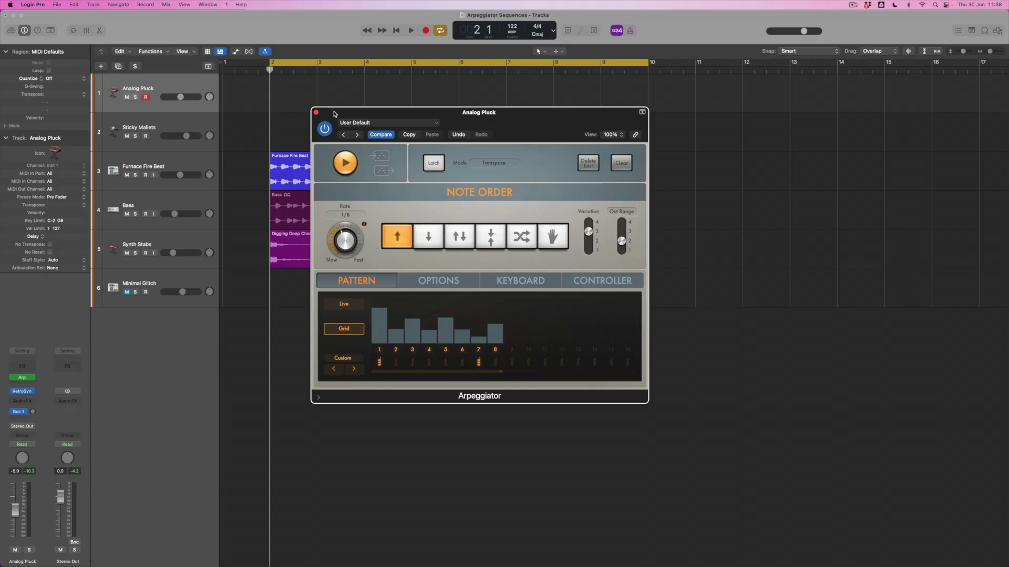
# Close the Arpeggiator, mute the Analog Pluck track and select the Sticky Mallets track.
pyautogui.click(317, 114)
pyautogui.click(126, 97)
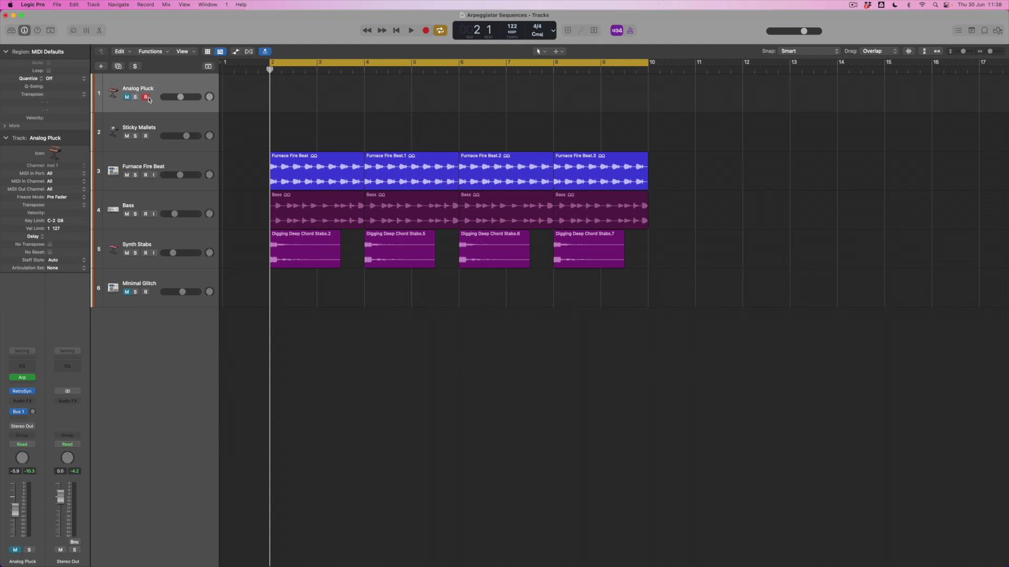
pyautogui.click(151, 127)
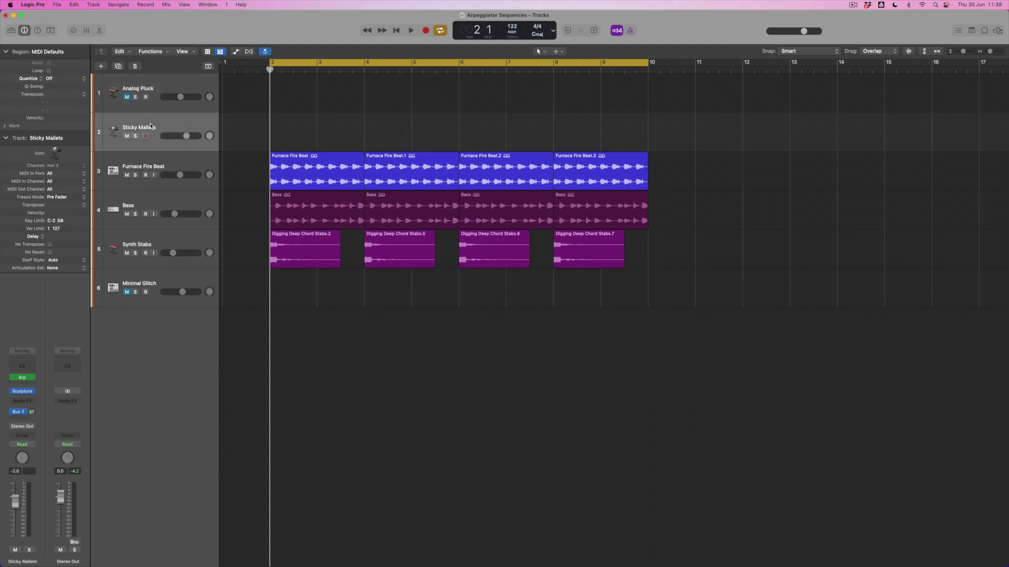
# Open the Sticky Mallets instrument and its Arpeggiator, then record an arpeggiated part.
pyautogui.click(23, 392)
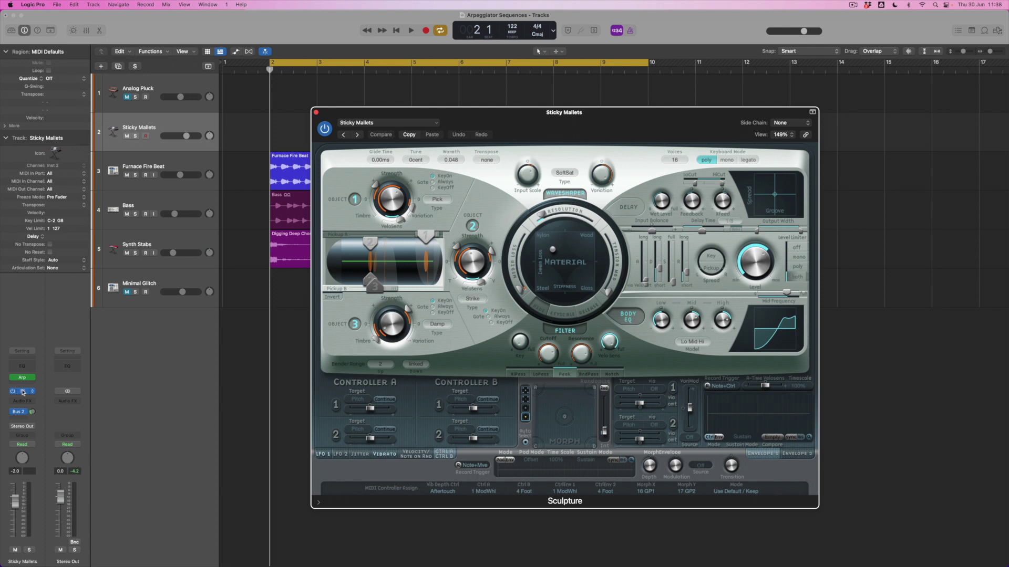
pyautogui.click(23, 378)
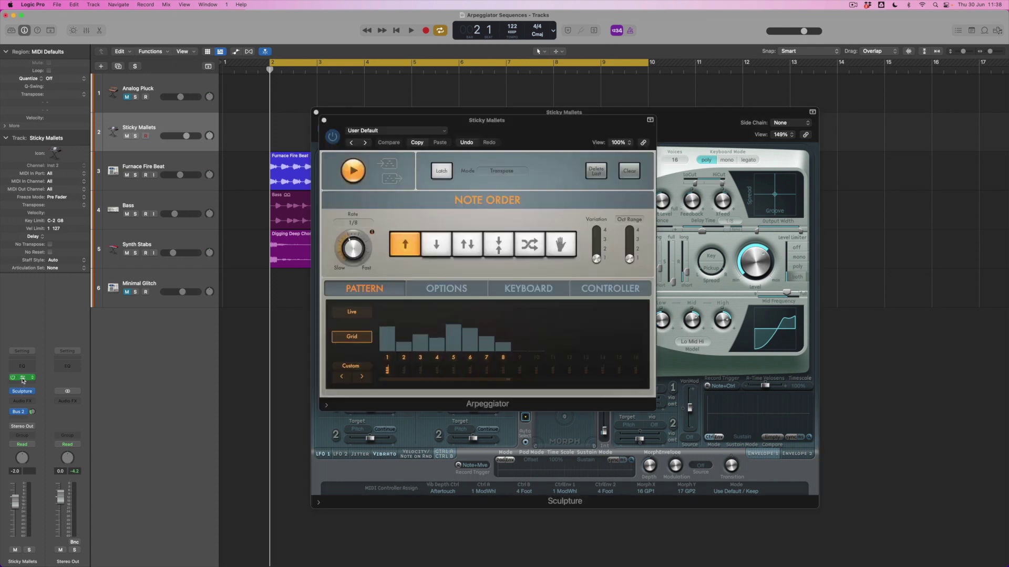
pyautogui.moveTo(394, 124)
pyautogui.mouseDown()
pyautogui.moveTo(417, 151)
pyautogui.moveTo(516, 200)
pyautogui.mouseUp()
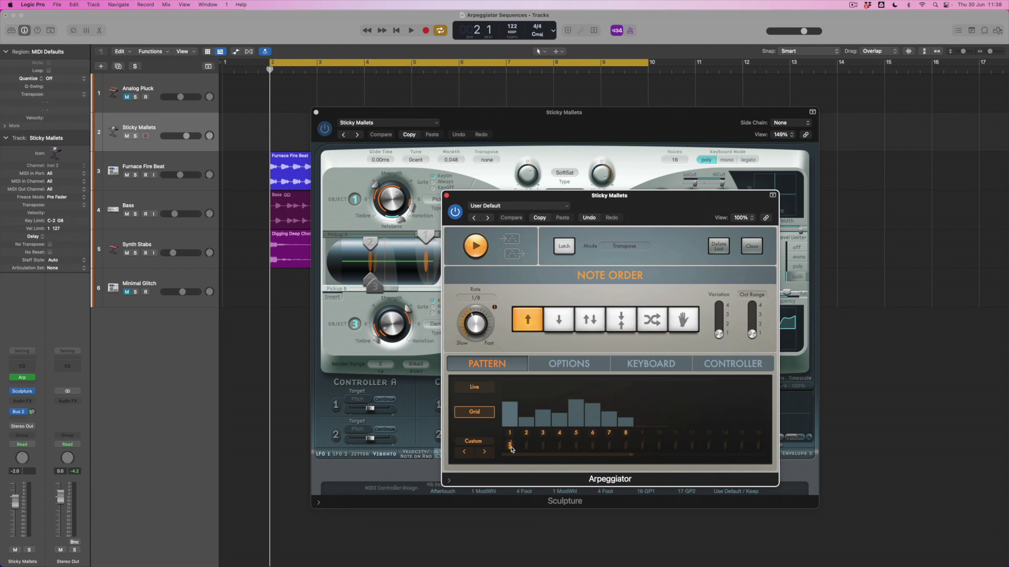
pyautogui.press('r')
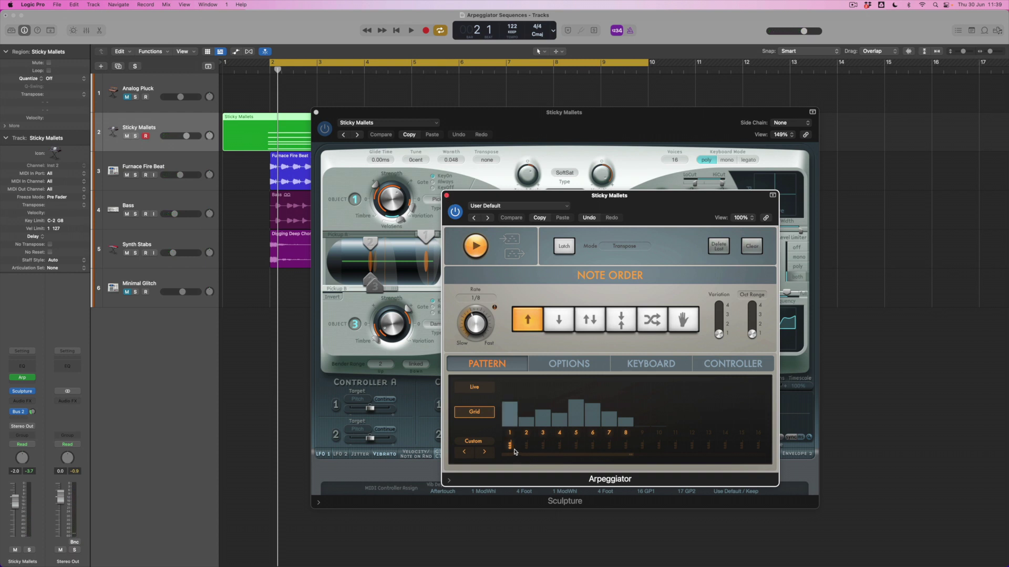
# Quantize the new Sticky Mallets region to 1/4 Note and move the Arpeggiator window aside.
pyautogui.click(262, 146)
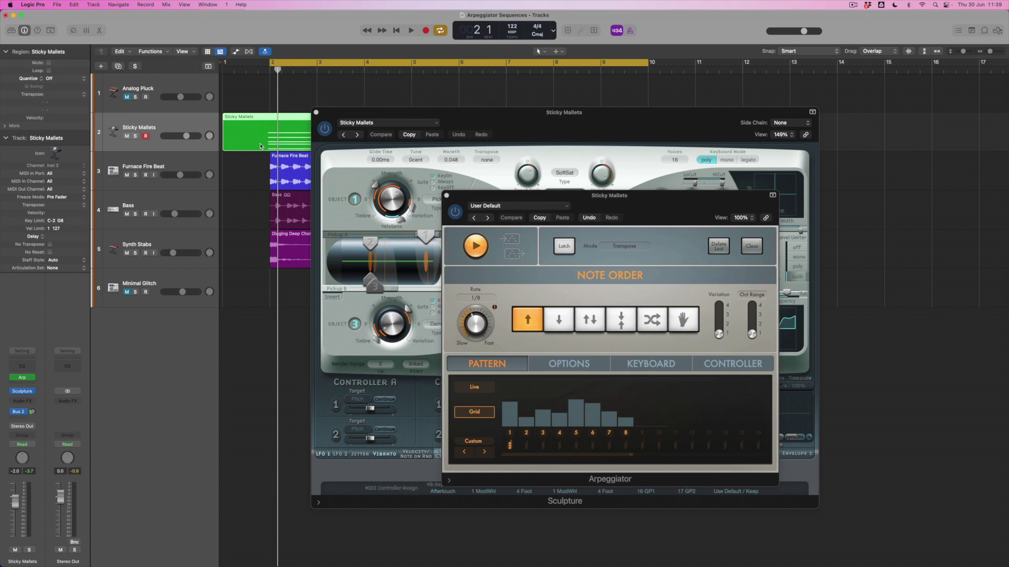
pyautogui.click(55, 79)
pyautogui.click(62, 108)
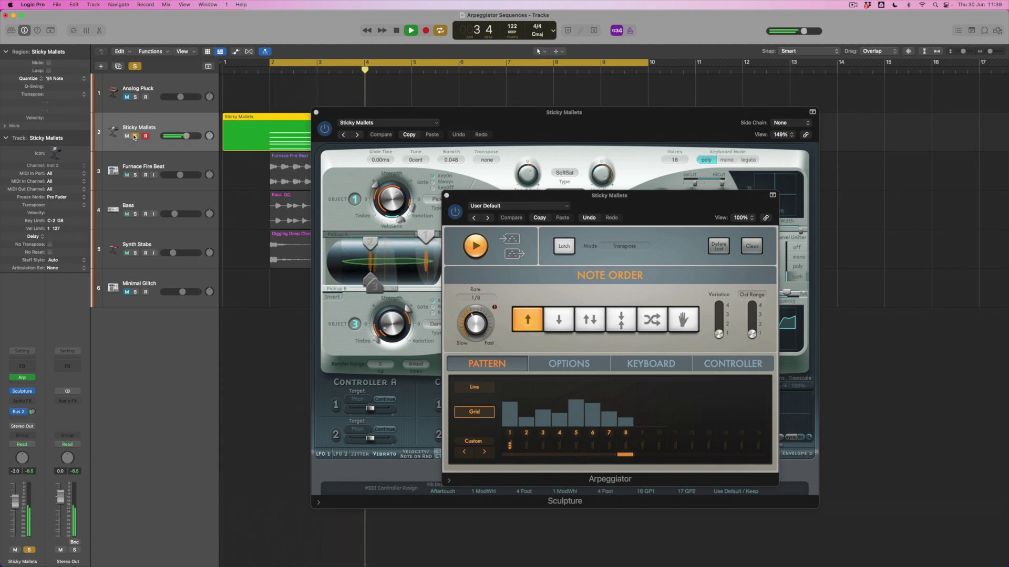
pyautogui.moveTo(526, 196); pyautogui.dragTo(663, 175)
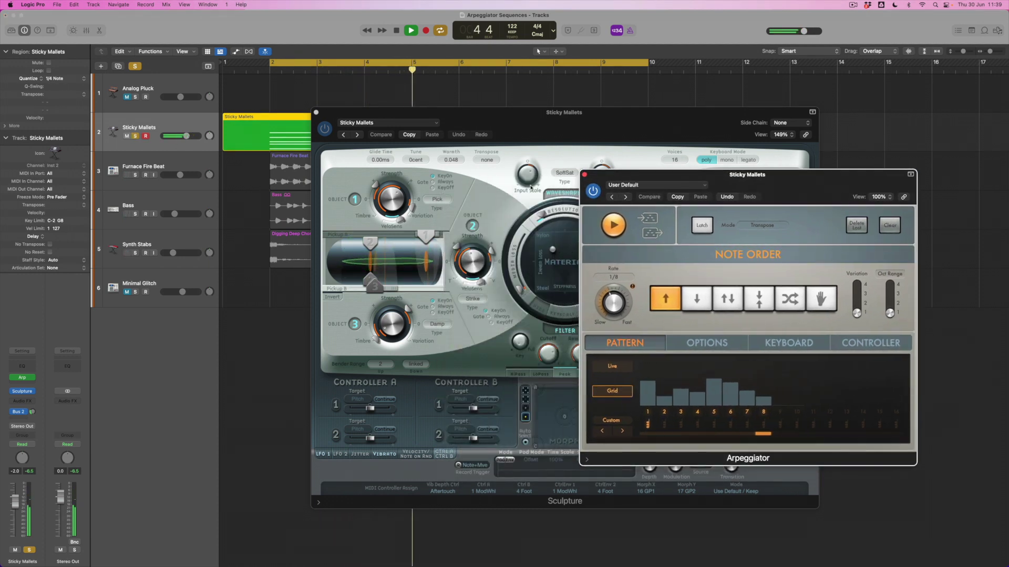
# Unsolo Sticky Mallets, stop playback, mute tracks 2–5 in one drag, and open the Minimal Glitch Ultrabeat.
pyautogui.click(136, 136)
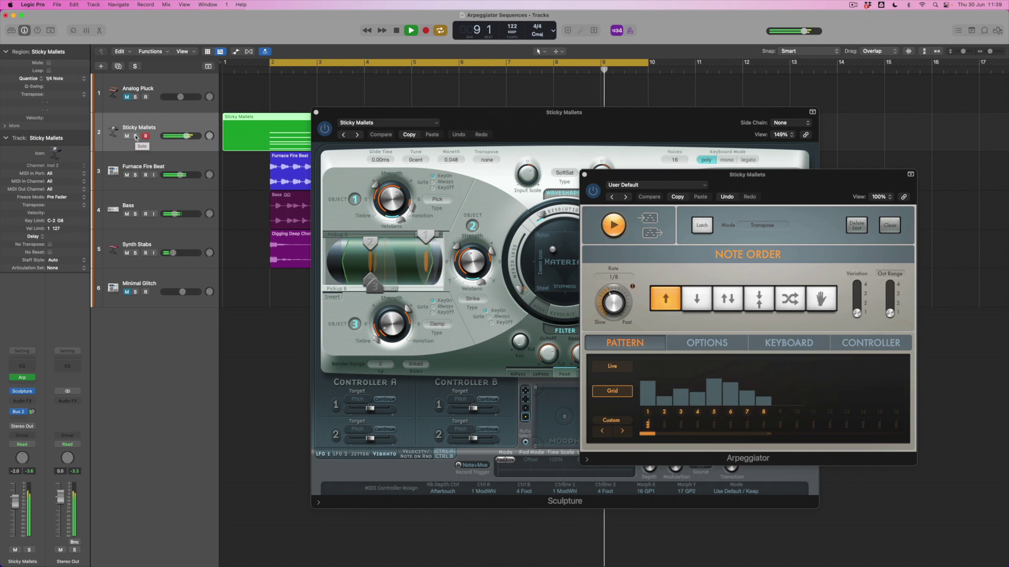
pyautogui.press('space')
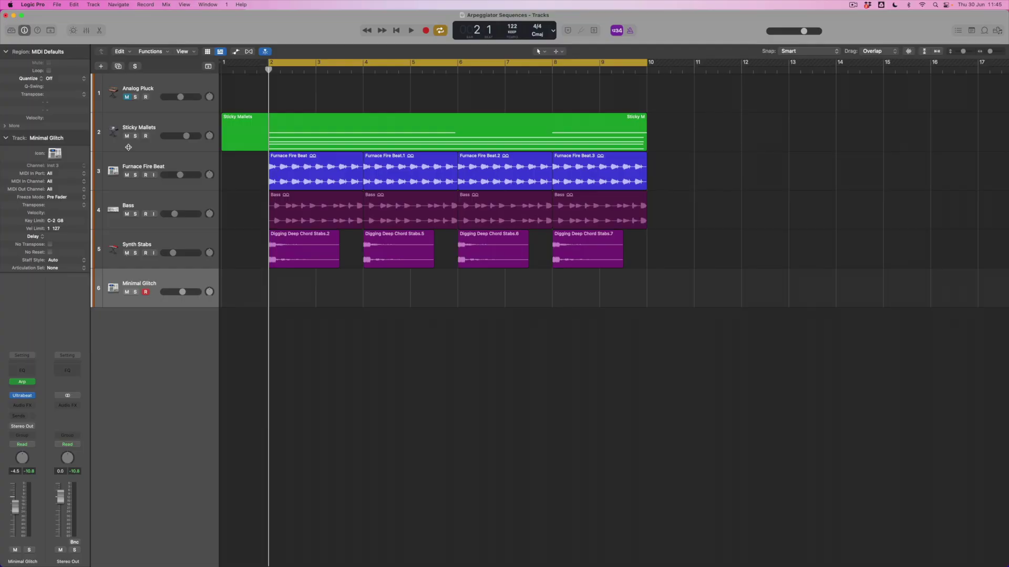
pyautogui.moveTo(127, 138); pyautogui.dragTo(127, 254)
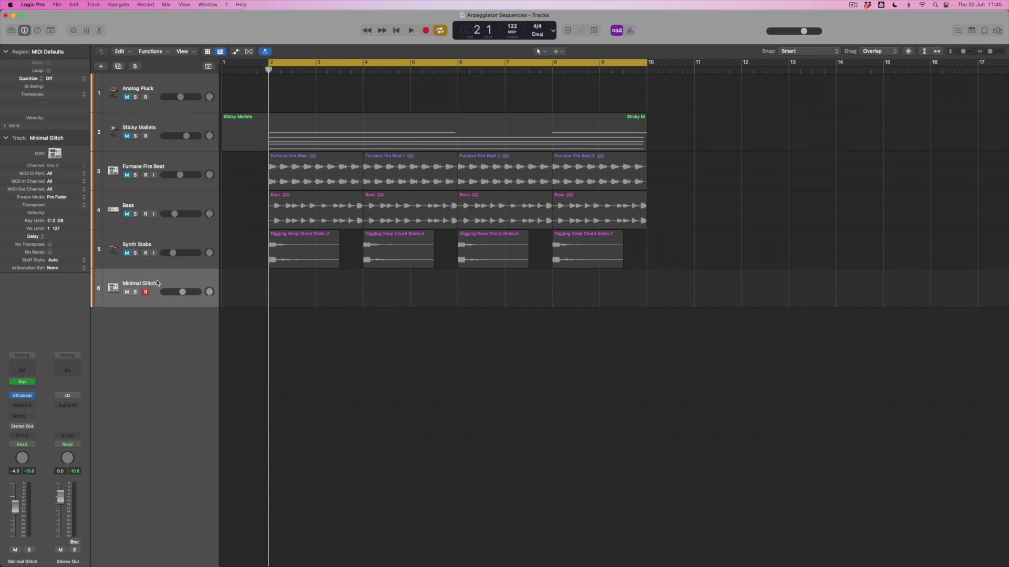
pyautogui.click(23, 397)
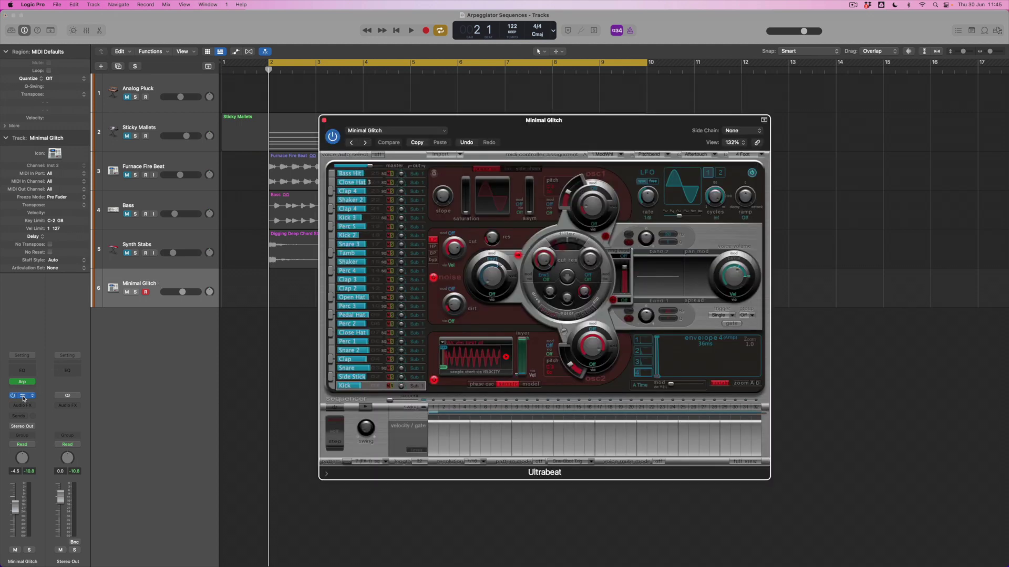
# Open an Arpeggiator from the Arp MIDI FX slot on the Minimal Glitch channel strip.
pyautogui.click(23, 385)
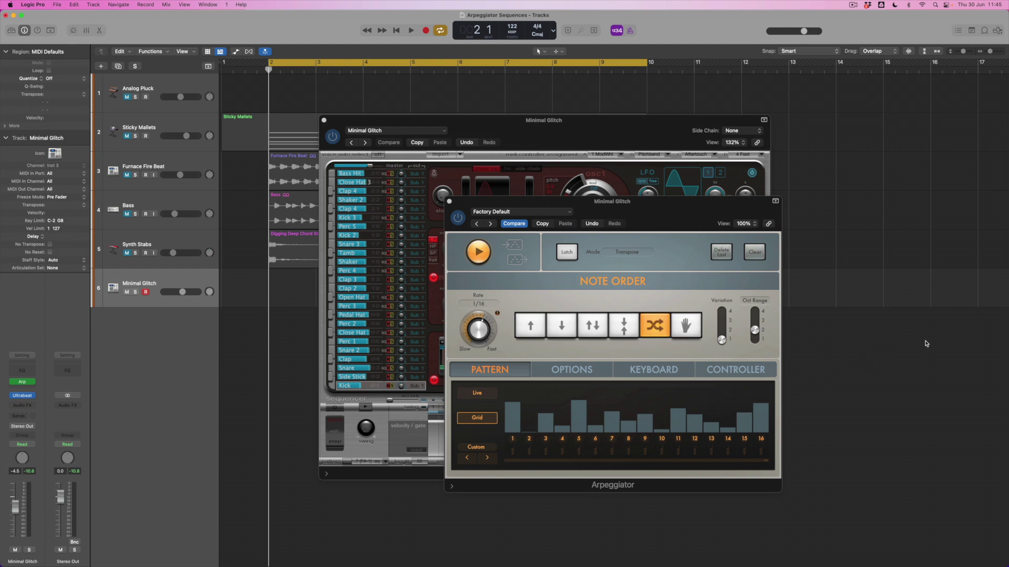
# Lower the Minimal Glitch Arpeggiator's Oct Range slider from 2 to 1.
pyautogui.moveTo(756, 332); pyautogui.dragTo(755, 344)
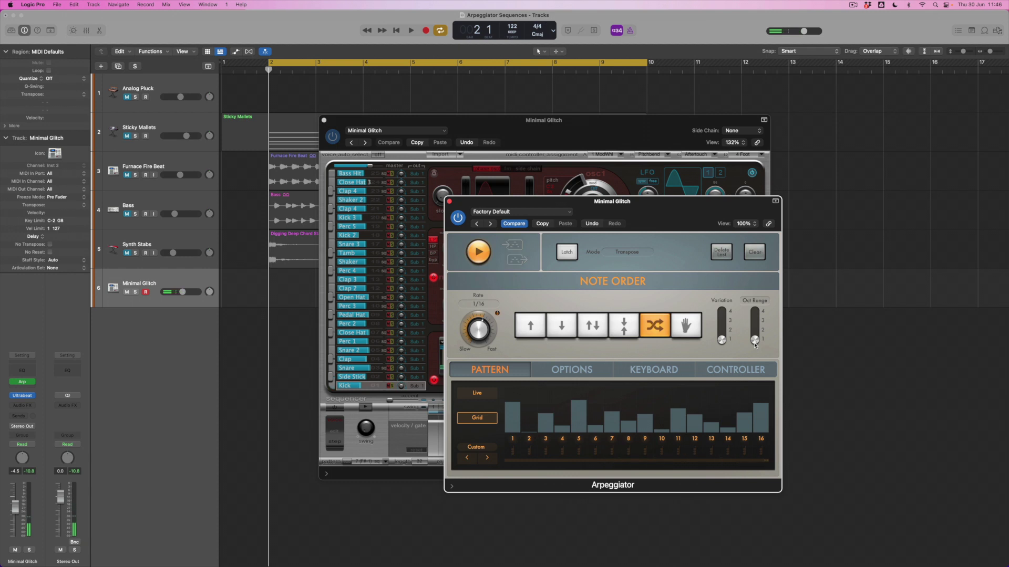
# Drag the Minimal Glitch Arpeggiator's Oct Range slider from 1 up to 2.
pyautogui.moveTo(755, 343); pyautogui.dragTo(756, 338)
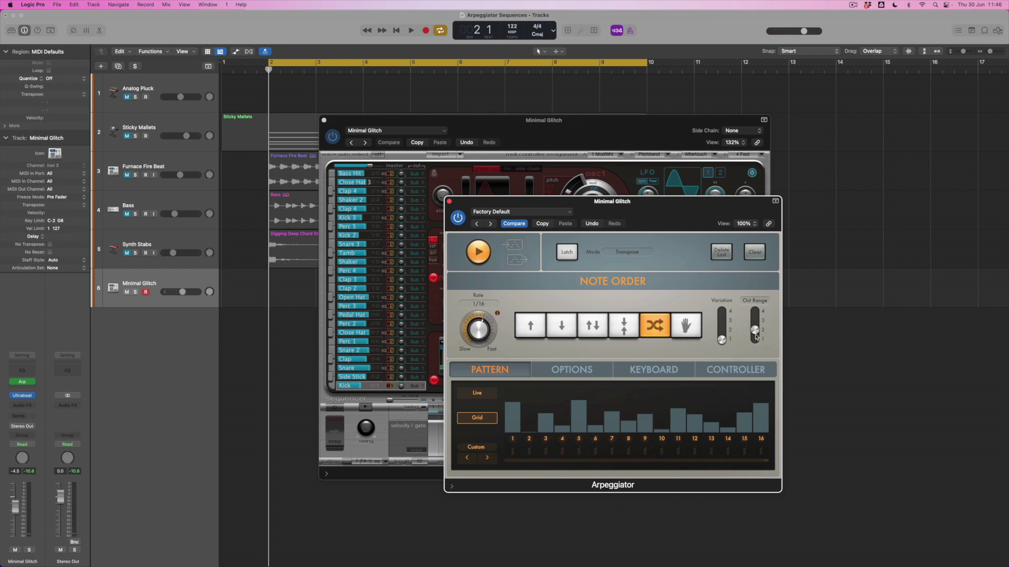